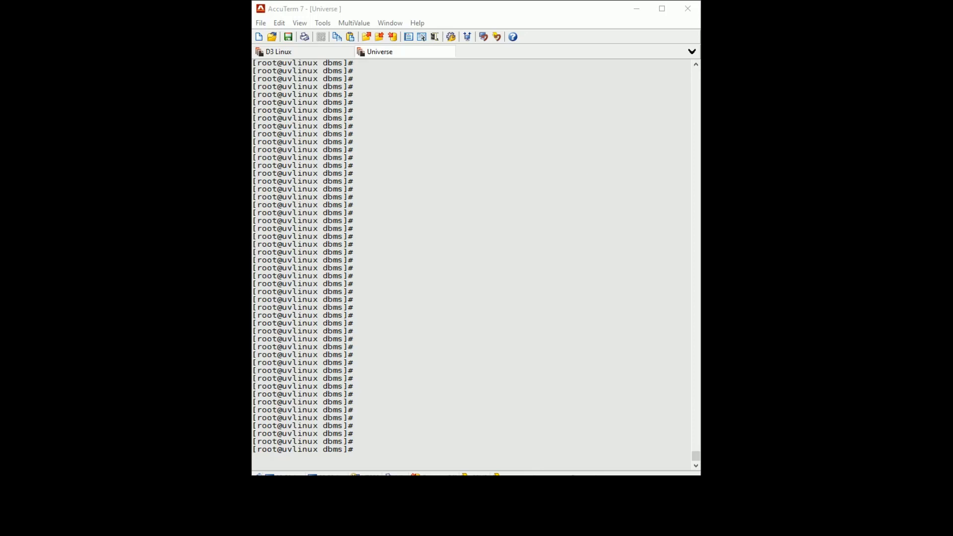
pyautogui.click(427, 236)
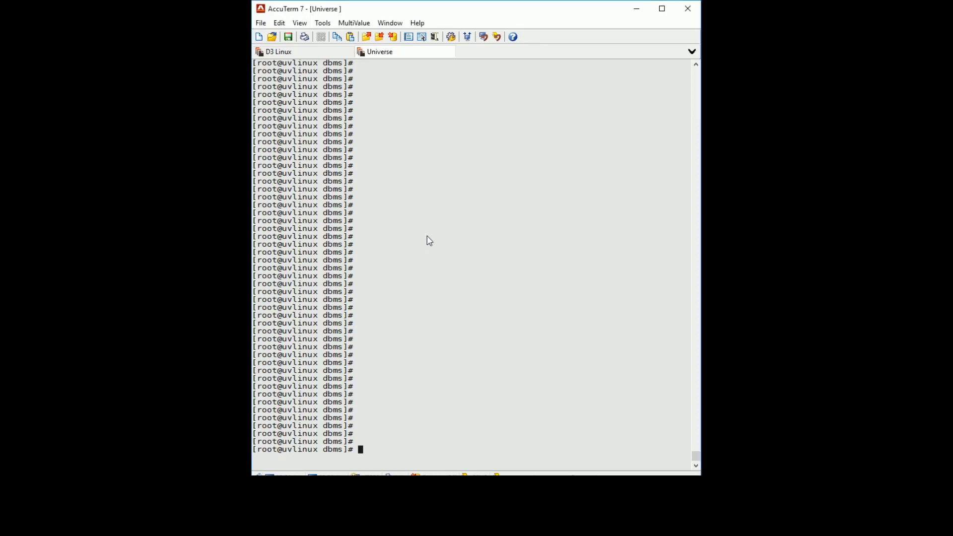
pyautogui.write("rsync -avz --exclude '*INDEX")
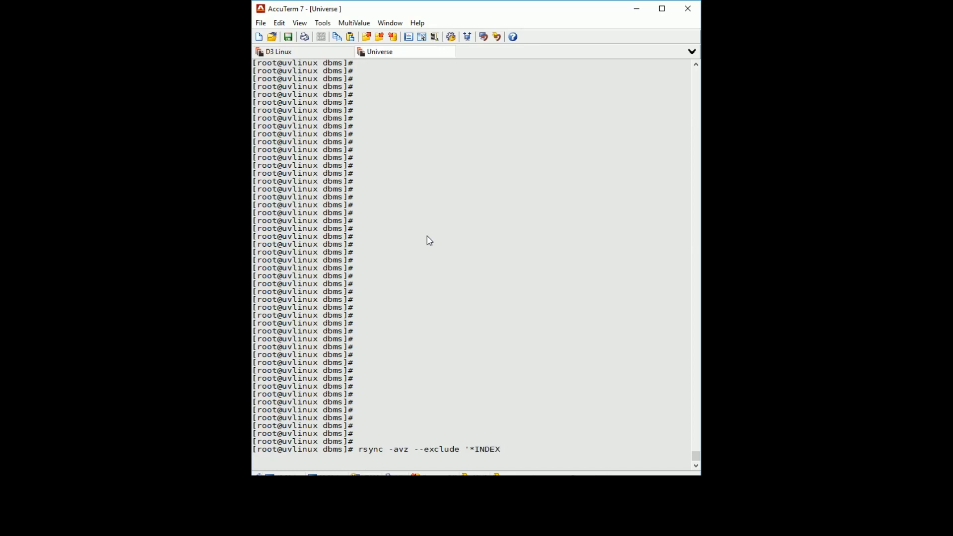
pyautogui.write("0??'")
pyautogui.write('/dbsm')
pyautogui.press('BackSpace')
pyautogui.press('BackSpace')
pyautogui.press('BackSpace')
pyautogui.write('ata /snapshot')
pyautogui.press('BackSpace')
pyautogui.press('BackSpace')
pyautogui.press('BackSpace')
pyautogui.press('BackSpace')
pyautogui.press('BackSpace')
pyautogui.press('BackSpace')
pyautogui.press('BackSpace')
pyautogui.press('BackSpace')
pyautogui.press('BackSpace')
pyautogui.press('BackSpace')
pyautogui.press('BackSpace')
pyautogui.press('BackSpace')
pyautogui.press('BackSpace')
pyautogui.press('BackSpace')
pyautogui.press('BackSpace')
pyautogui.press('BackSpace')
pyautogui.press('BackSpace')
pyautogui.press('BackSpace')
pyautogui.press('BackSpace')
pyautogui.press('BackSpace')
pyautogui.press('BackSpace')
pyautogui.press('BackSpace')
pyautogui.press('BackSpace')
pyautogui.press('BackSpace')
pyautogui.press('BackSpace')
pyautogui.press('BackSpace')
pyautogui.press('BackSpace')
pyautogui.press('BackSpace')
pyautogui.press('BackSpace')
pyautogui.press('BackSpace')
pyautogui.press('BackSpace')
pyautogui.press('BackSpace')
pyautogui.press('BackSpace')
pyautogui.press('BackSpace')
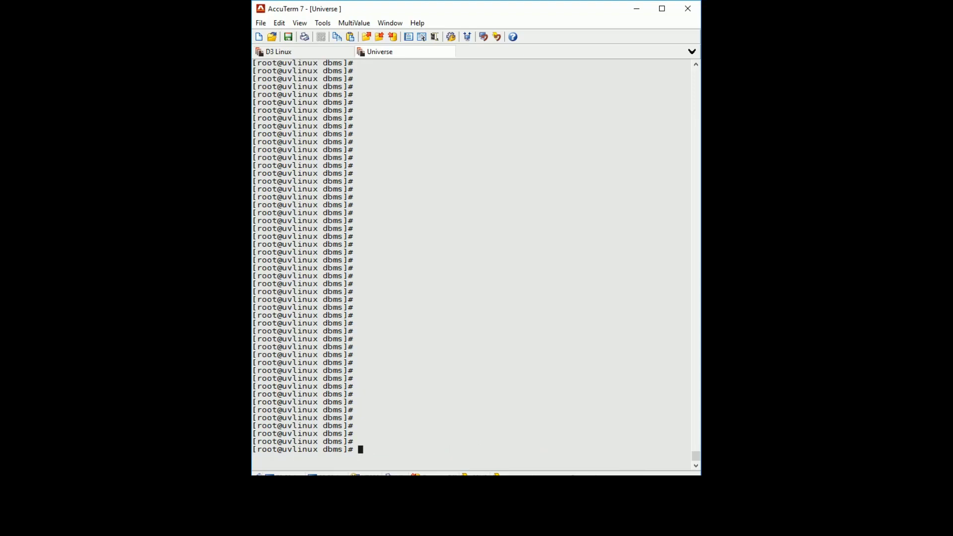
# Change into /snapshot and list its ACCUTERM, DESQTOP, ME and UDS folders with ls -l
pyautogui.write('cd /snapshot')
pyautogui.press('Return')
pyautogui.write('ls -l')
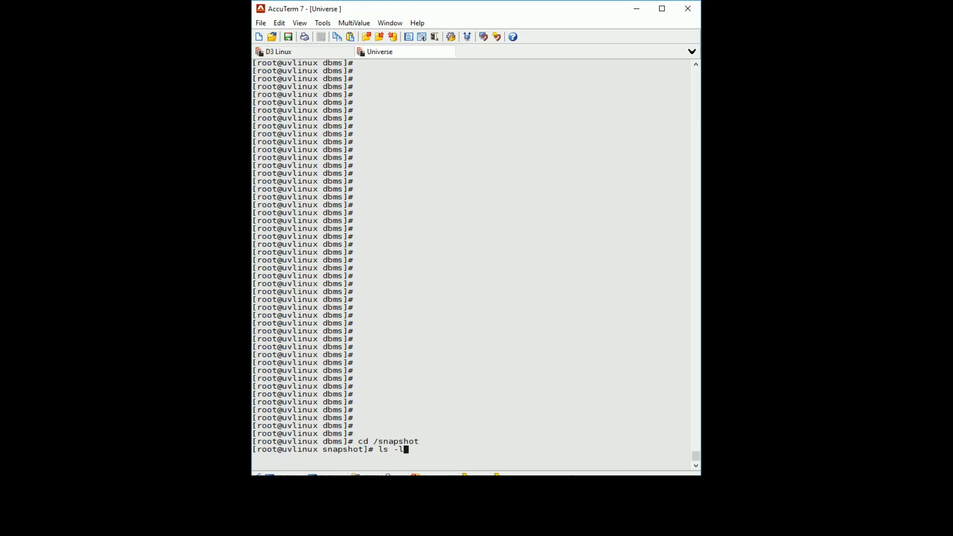
pyautogui.press('Return')
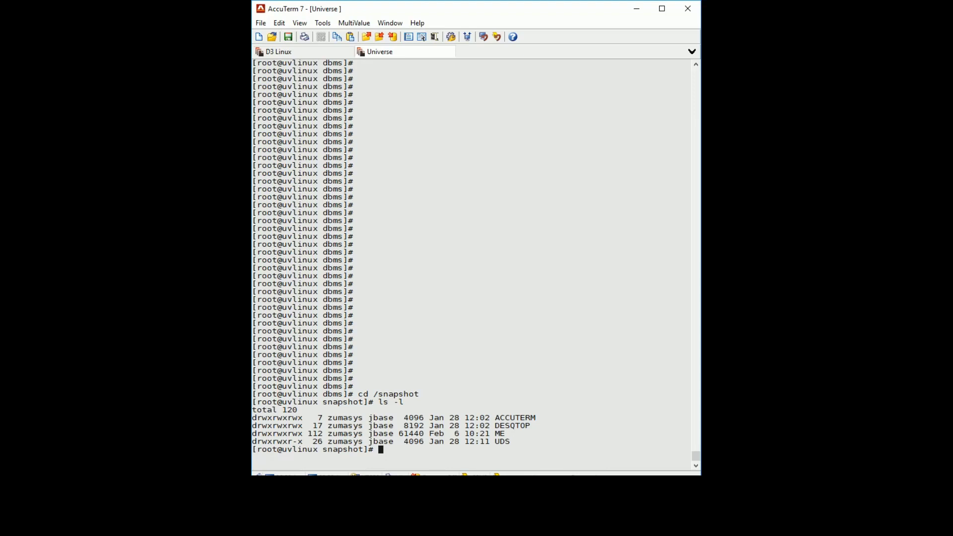
# Enter the command 'find . | /usr/uv/bin/uvbackup -f -v -rev7 - > /u/uvbackup.vtf' at the prompt
pyautogui.write('find . |')
pyautogui.write('/usr/bin')
pyautogui.press('BackSpace')
pyautogui.press('BackSpace')
pyautogui.press('BackSpace')
pyautogui.press('BackSpace')
pyautogui.write('/uv/bin/uvbackup')
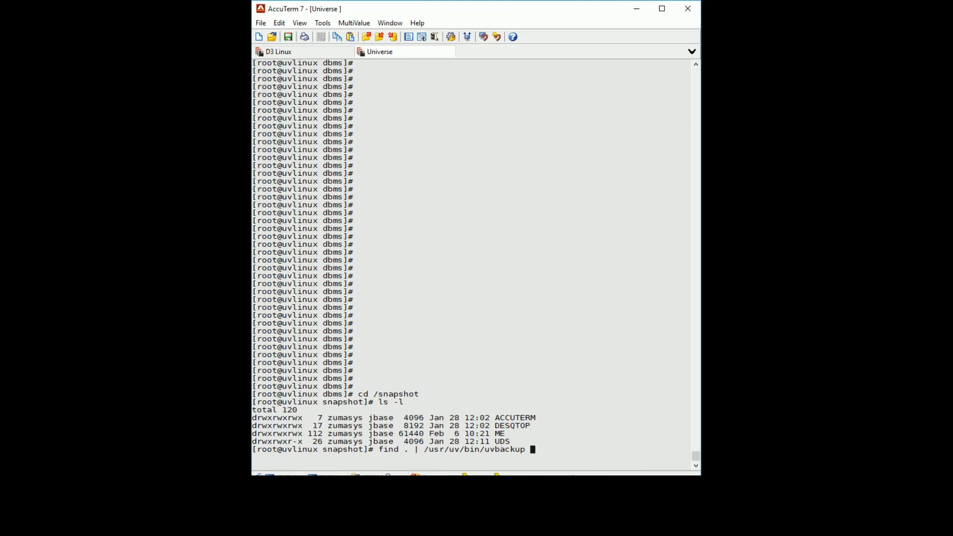
pyautogui.write('-f -v -rev7')
pyautogui.write('- > /u/uvbackup.vtf')
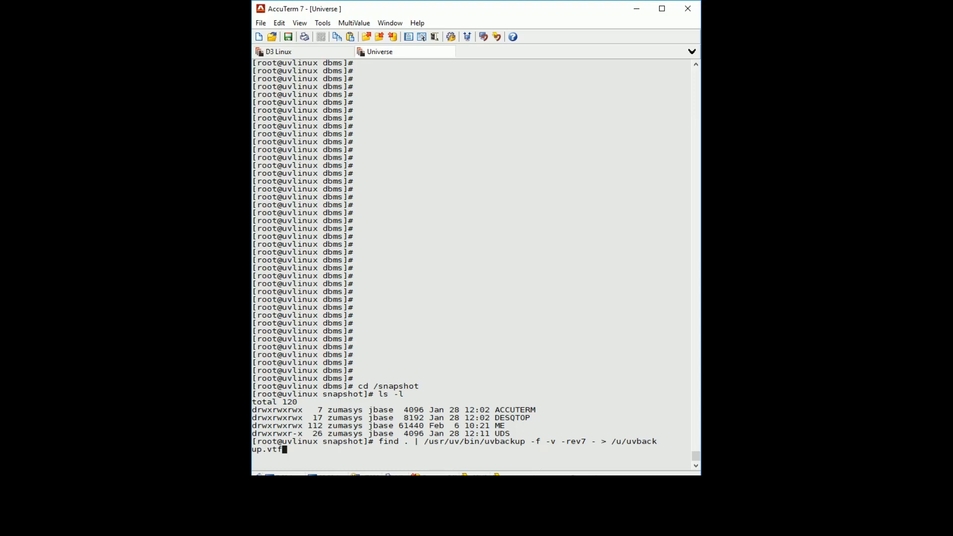
# Run the snapshot backup, then interrupt it with Ctrl+C and confirm termination with YES
pyautogui.press('Return')
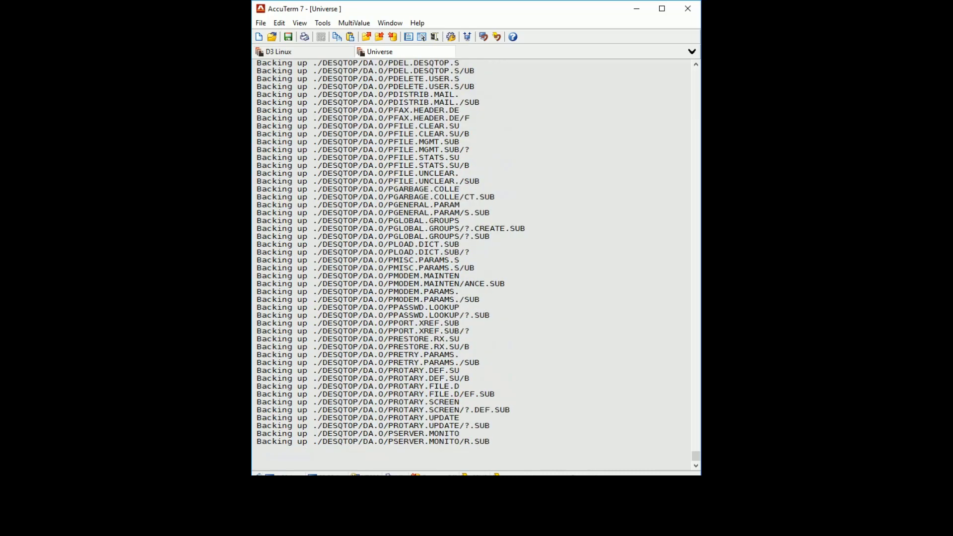
pyautogui.hotkey('ctrl', 'c')
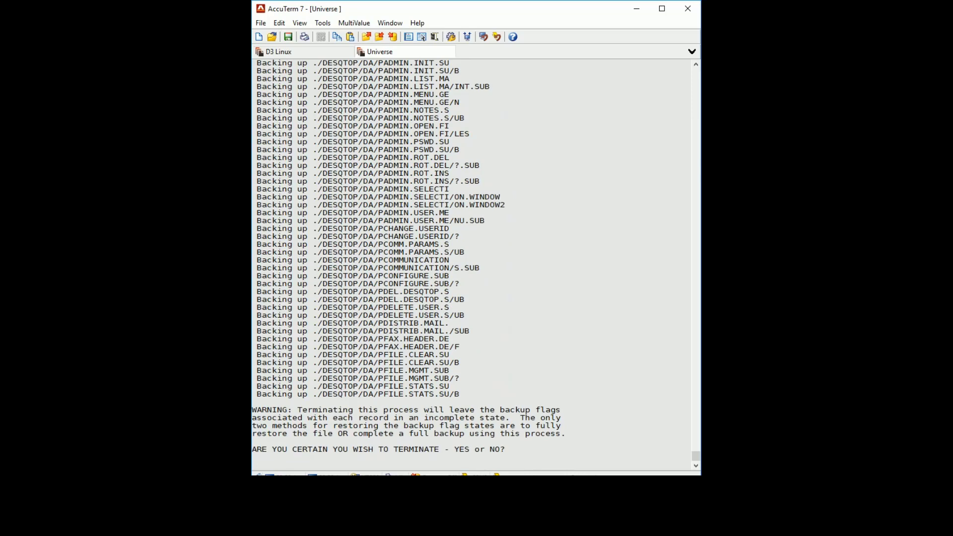
pyautogui.write('YES')
pyautogui.press('Return')
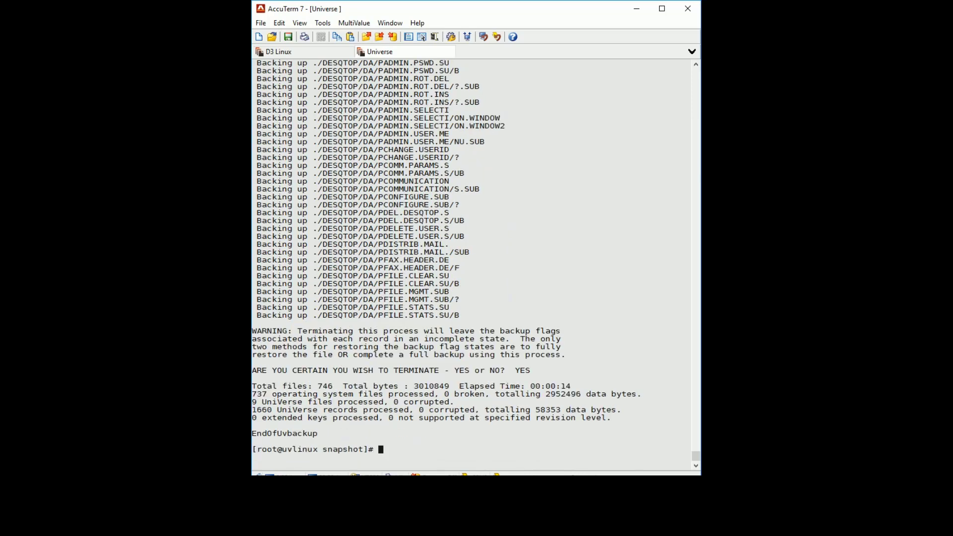
# Change into /u and start listing the uvbackup.vtf file with ls -l
pyautogui.write('CD /')
pyautogui.press('BackSpace')
pyautogui.press('BackSpace')
pyautogui.press('BackSpace')
pyautogui.press('BackSpace')
pyautogui.write('cd /u')
pyautogui.press('Return')
pyautogui.write('ls ')
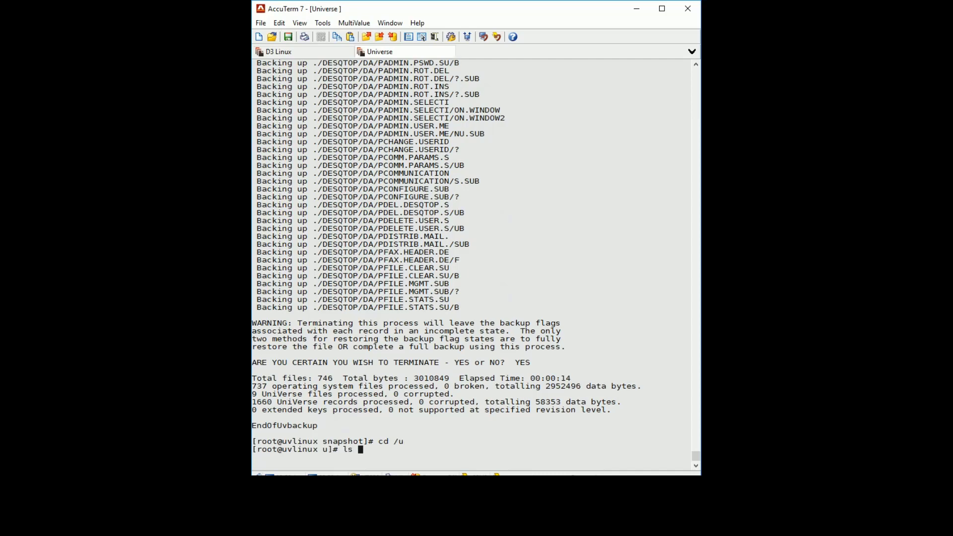
pyautogui.write('-l uvb')
pyautogui.press('Tab')
# List uvbackup.vtf showing 3129344 bytes, then change back to /dbms
pyautogui.press('Return')
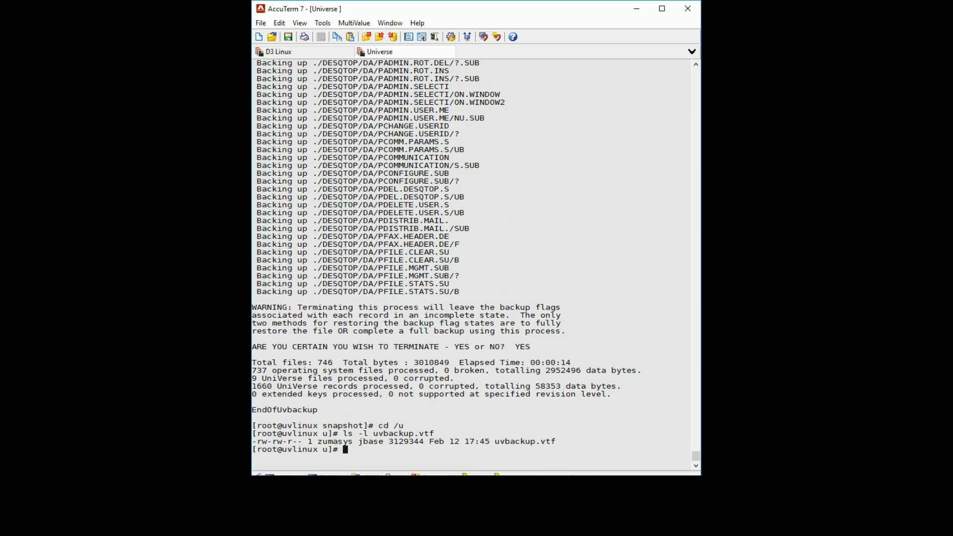
pyautogui.write('cd /dbms')
pyautogui.press('Return')
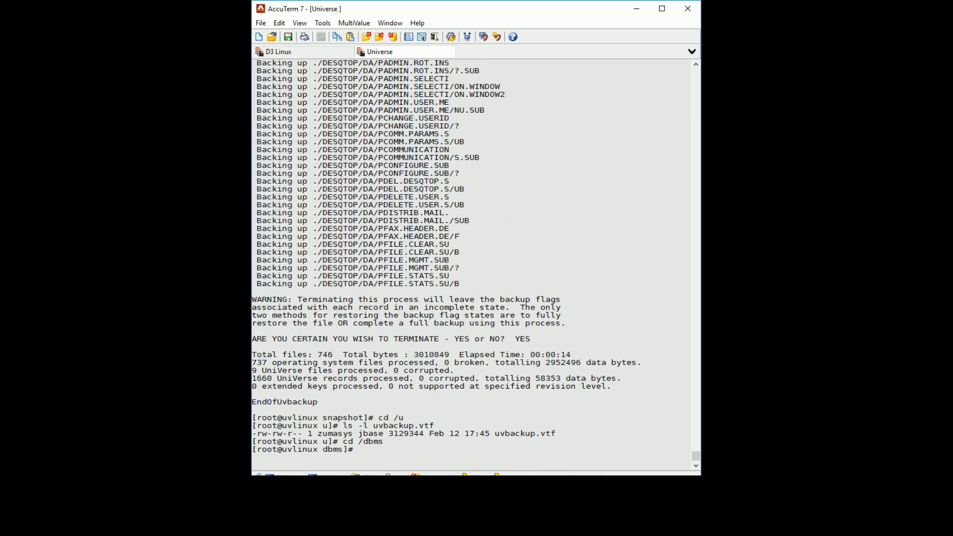
# Source /opt/jbase/CurrentVersion/jbase_env.sh to load the jBASE environment
pyautogui.write('. /opt/jase/')
pyautogui.press('BackSpace')
pyautogui.press('BackSpace')
pyautogui.press('BackSpace')
pyautogui.press('BackSpace')
pyautogui.write('base/CurrentVersion/')
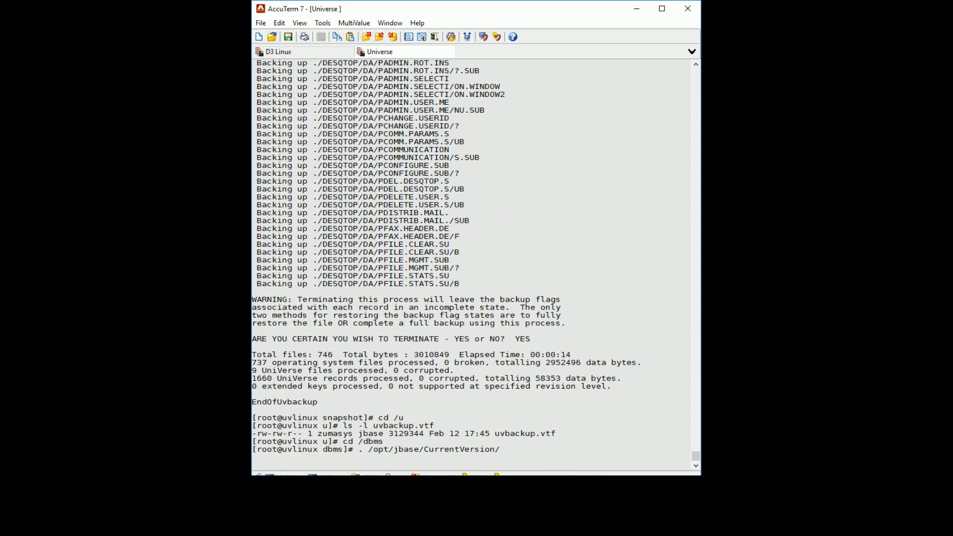
pyautogui.write('jbase_env.sh')
pyautogui.press('Return')
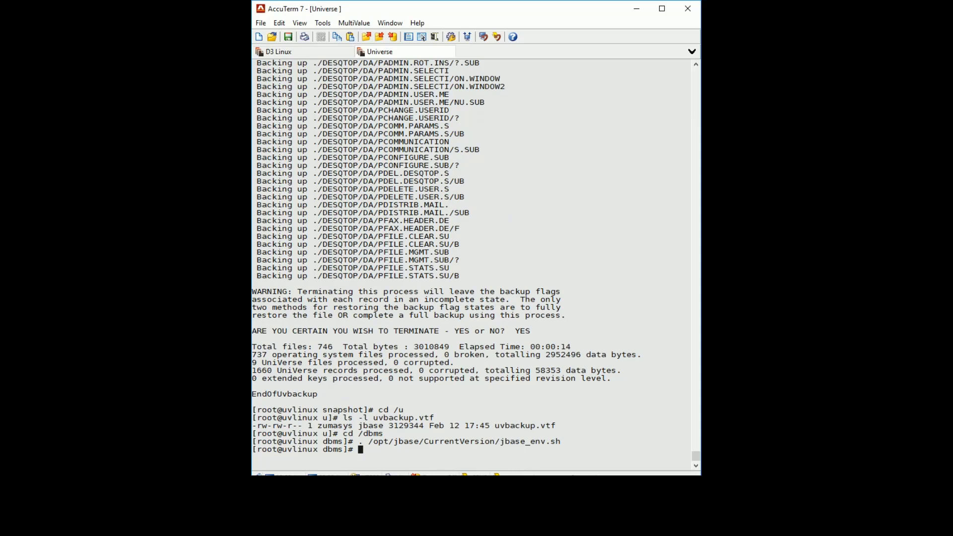
# Start the jBASE jsh shell from /dbms
pyautogui.write('jsh')
pyautogui.press('Return')
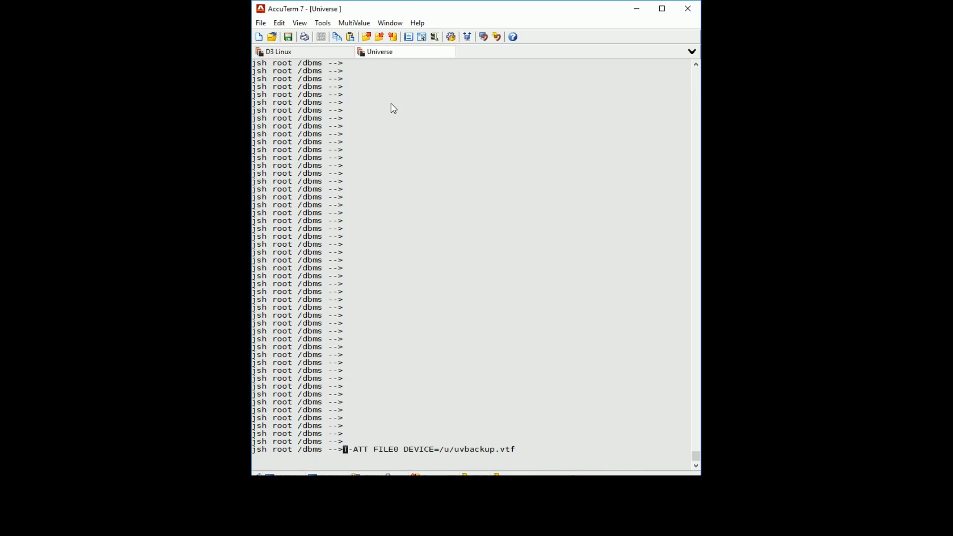
# Attach /u/uvbackup.vtf as FILE0 with T-ATT, then recall 'resuv -c -e -p -s -v .' from history
pyautogui.press('Return')
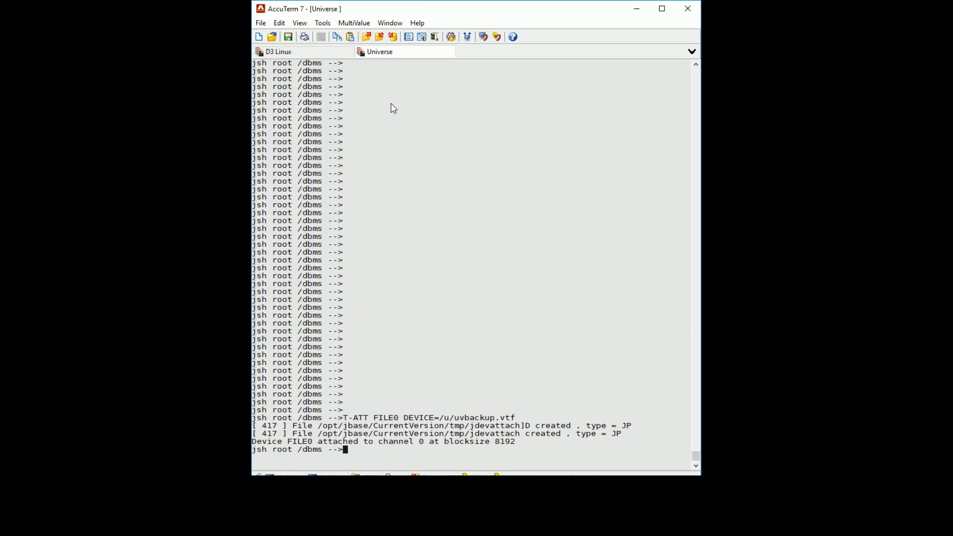
pyautogui.hotkey('ctrl', 'v')
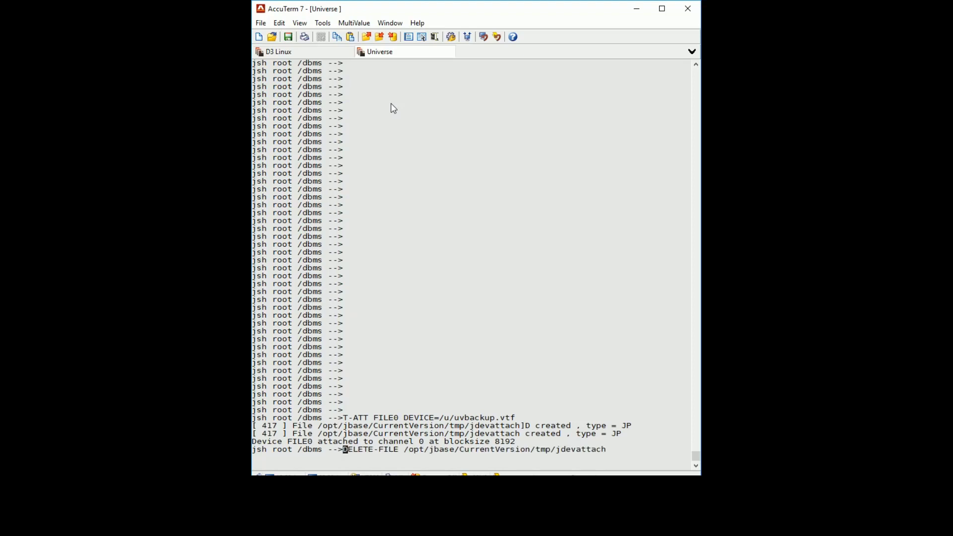
pyautogui.press('Up')
pyautogui.press('Up')
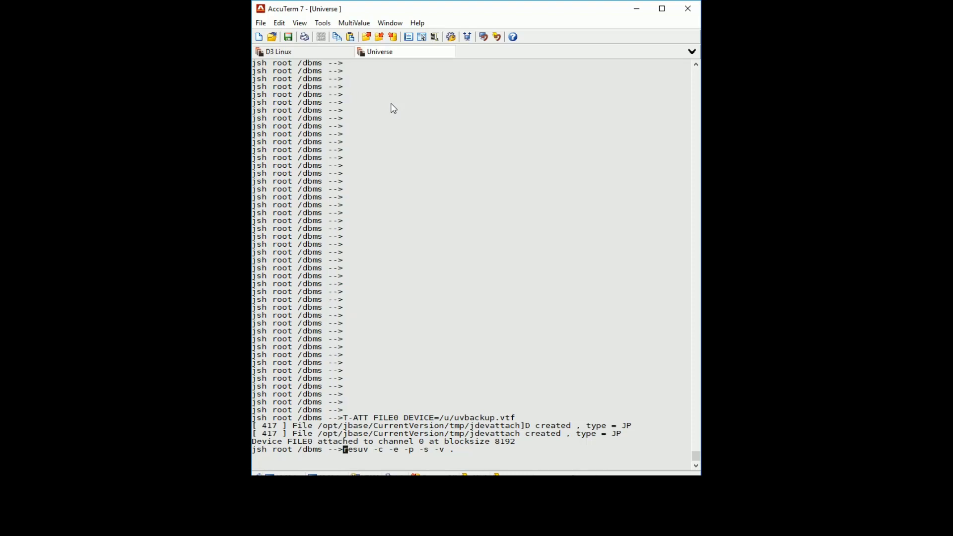
# Run resuv -c -e -p -s -v . and scroll through the restored ACCUTERM and DESQTOP file output
pyautogui.press('Return')
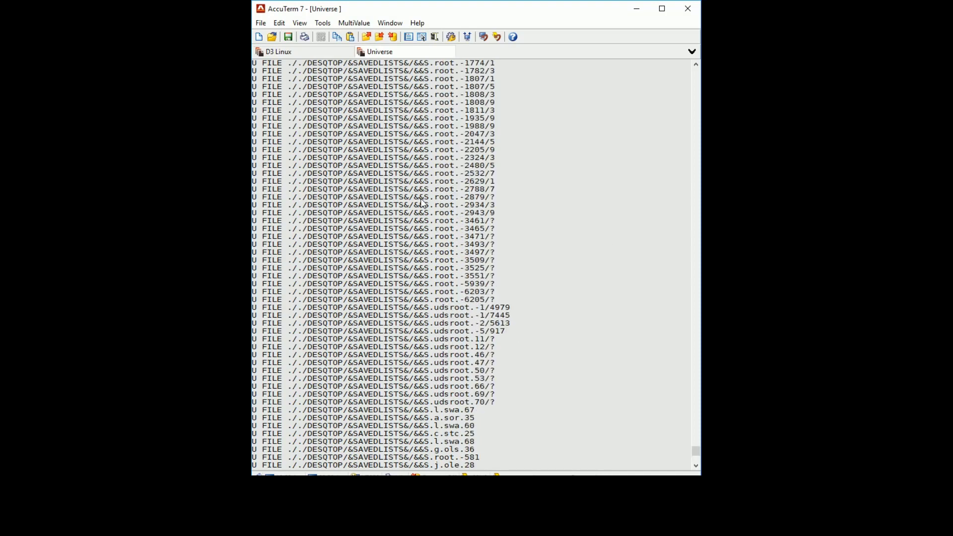
pyautogui.scroll(20, 423, 203)
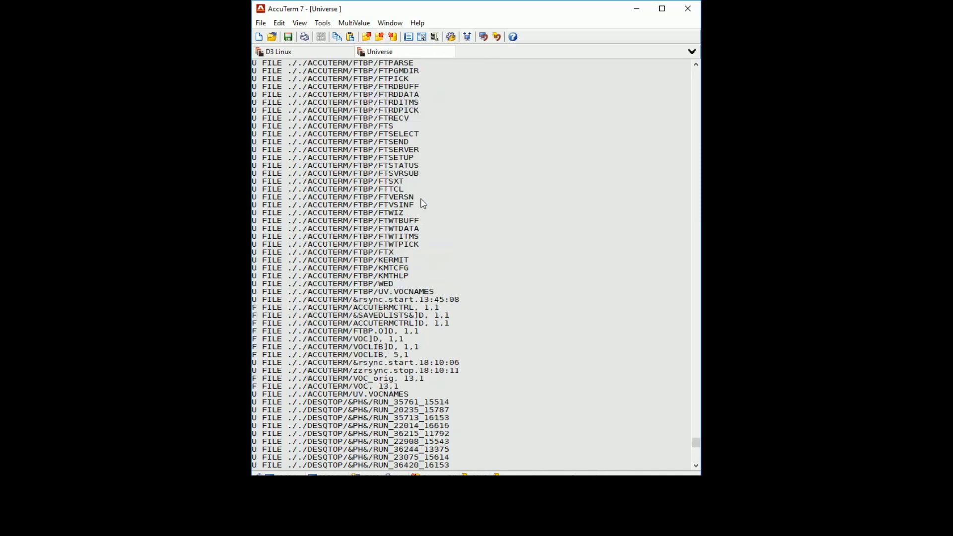
pyautogui.scroll(-20, 423, 203)
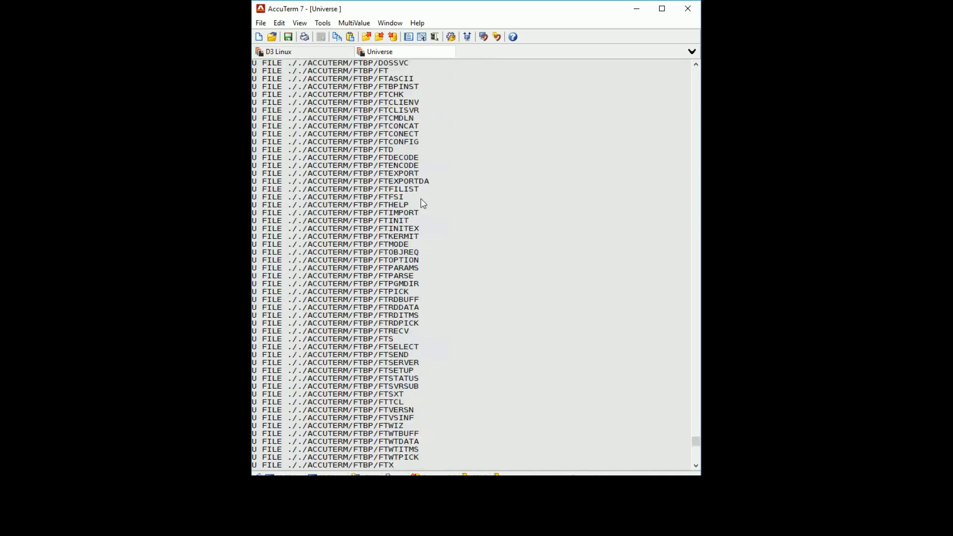
pyautogui.scroll(-16, 424, 204)
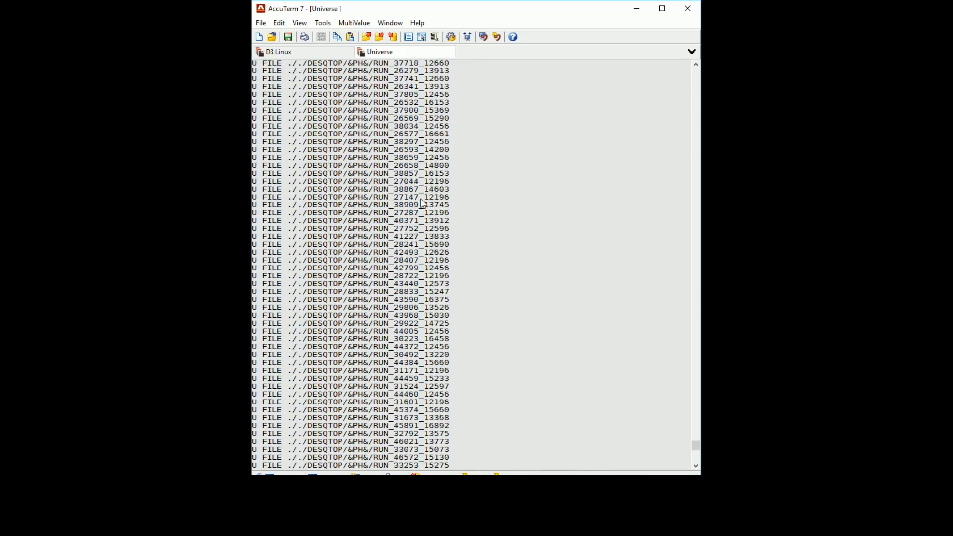
pyautogui.scroll(-3, 423, 203)
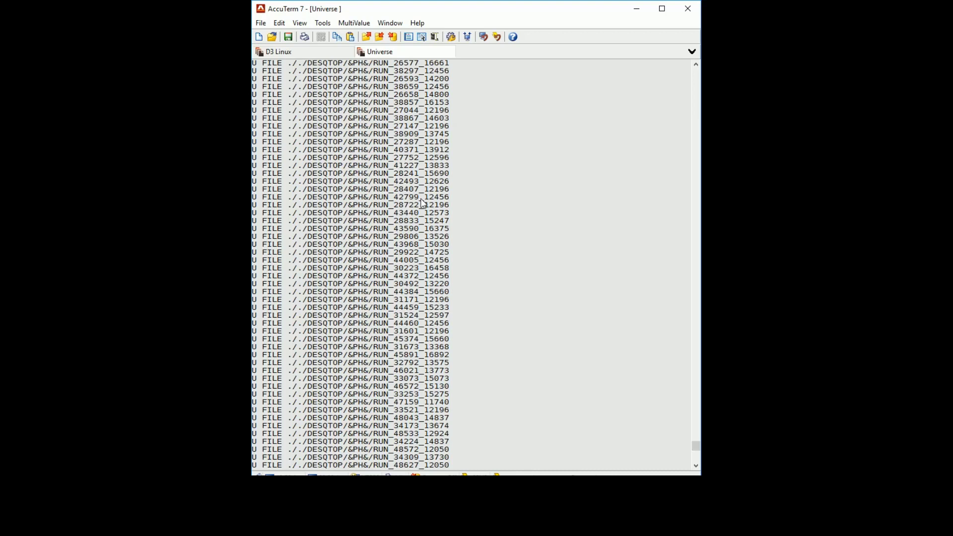
pyautogui.scroll(-10, 420, 200)
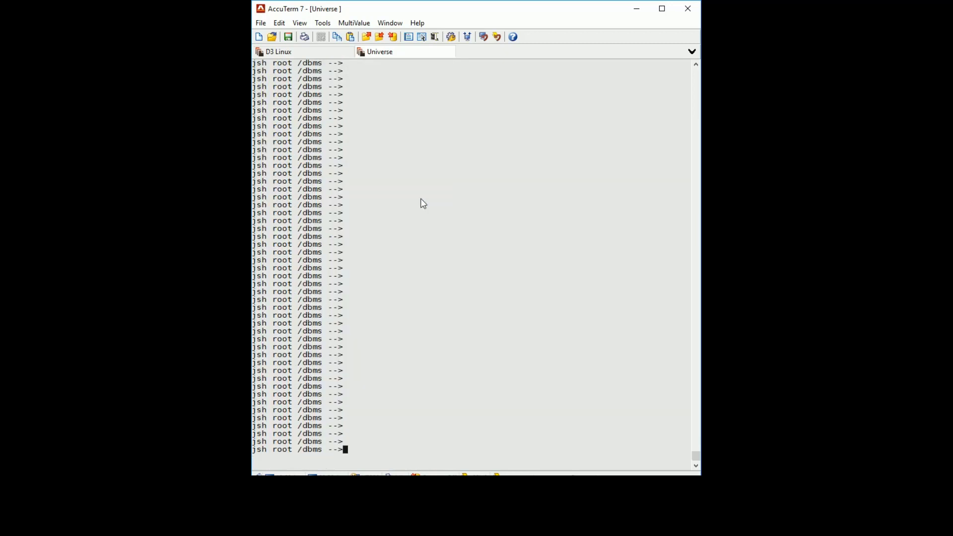
# Go into the ACCUTERM account and list its ACCUTERMCTRL, FTBP and VOC files
pyautogui.write('cd ACCUTERM')
pyautogui.press('Return')
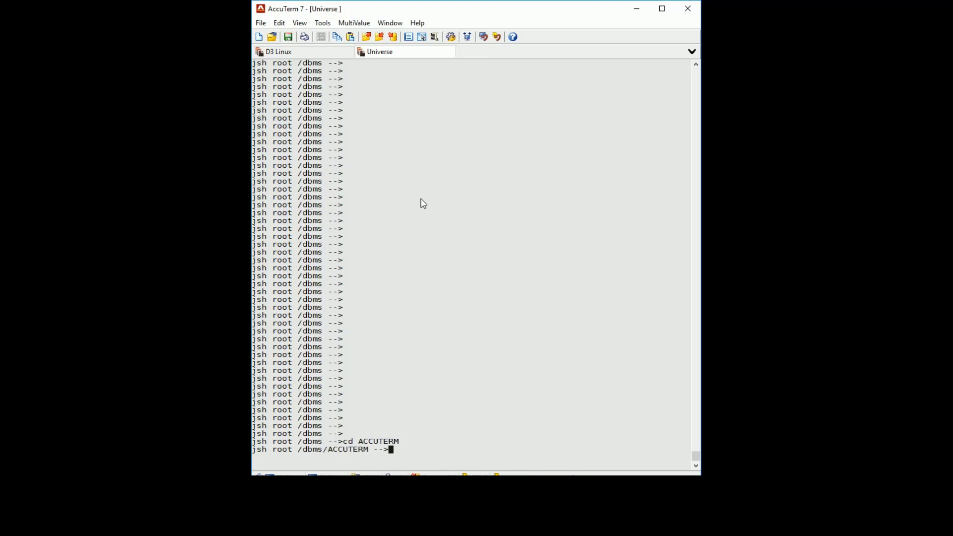
pyautogui.write('ls')
pyautogui.press('Return')
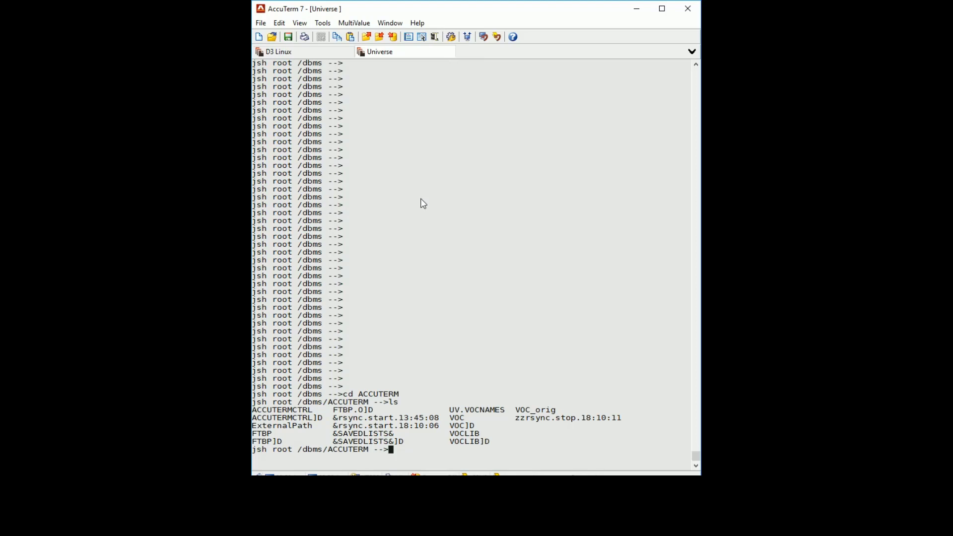
# List the ACCUTERMCTRL records with LIST ACCUTERMCTRL
pyautogui.write('LIST ACCUTERMCTRL')
pyautogui.press('Return')
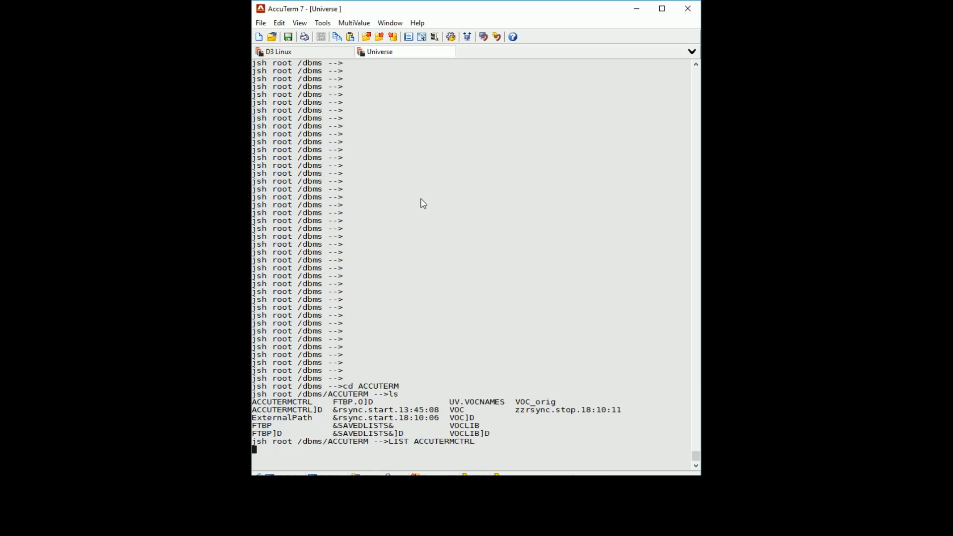